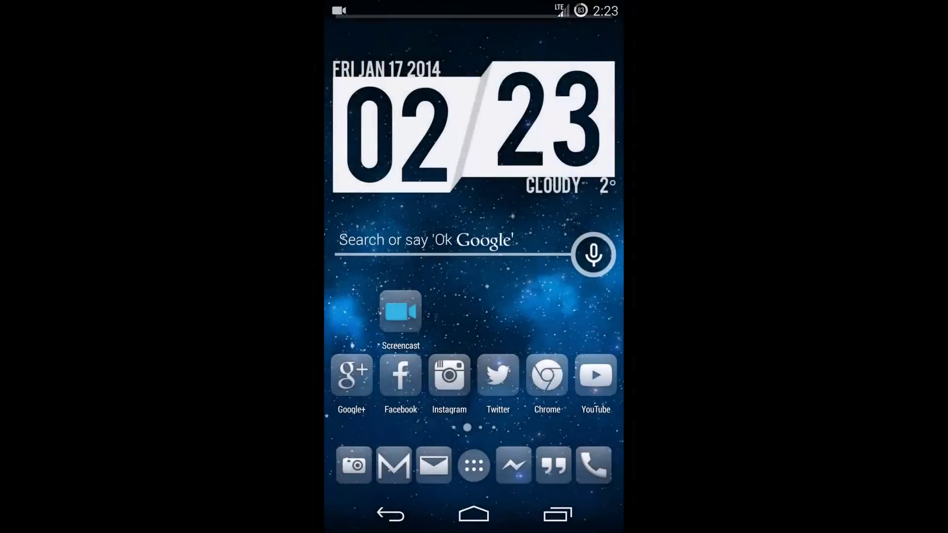
- Enable Show Touches from the Screencast notification and close the shade
left_click_drag(475, 4, 474, 333)
left_click(562, 116)
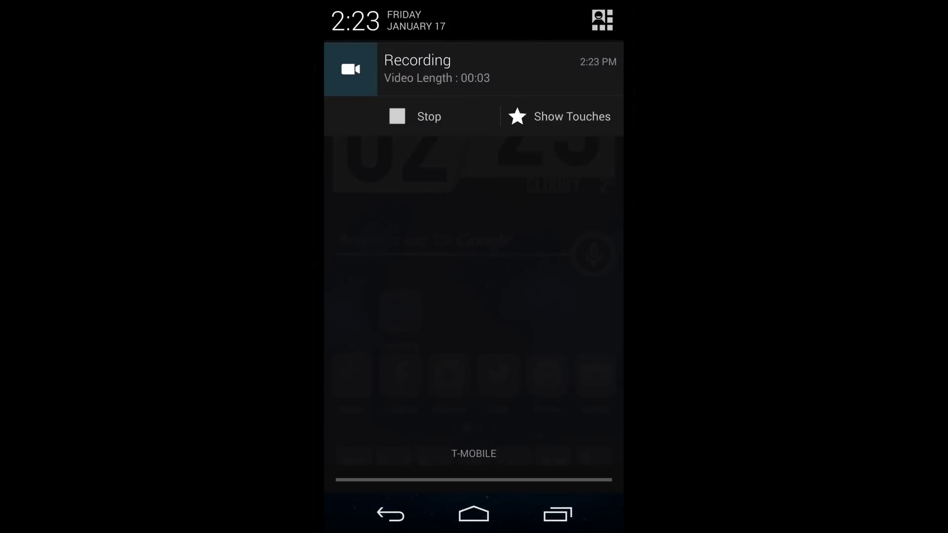
left_click_drag(364, 470, 364, 111)
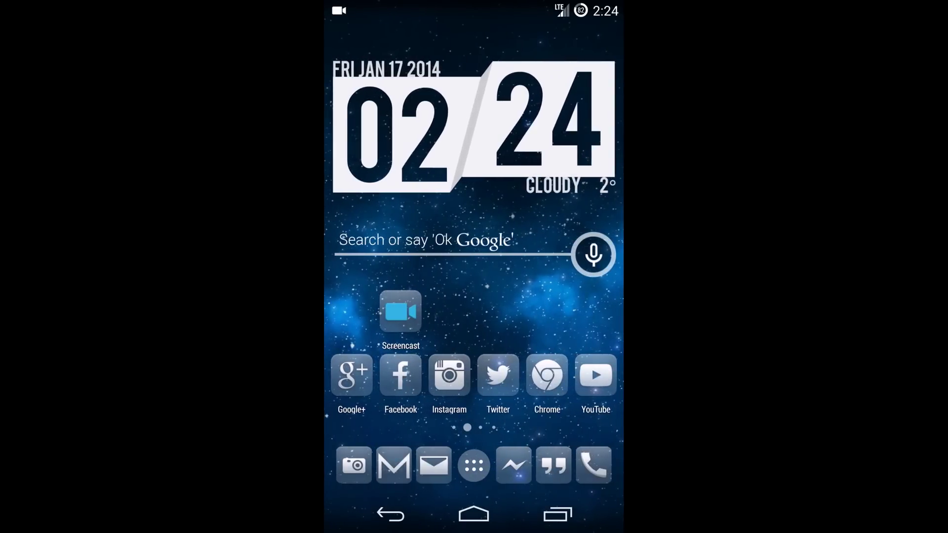
- Tap and swipe around the home screen widgets, staying on the home screen
left_click_drag(476, 306, 468, 309)
left_click(519, 322)
left_click_drag(519, 322, 481, 318)
left_click(562, 312)
- Launch Speedtest from the app drawer and begin a test (37 ms ping, ~0.13 Mbps)
left_click_drag(563, 312, 521, 322)
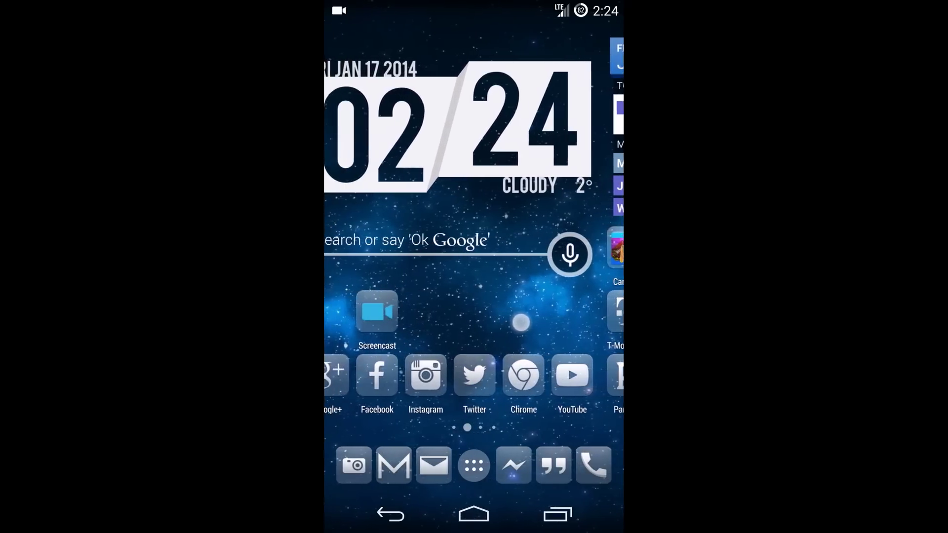
left_click(474, 465)
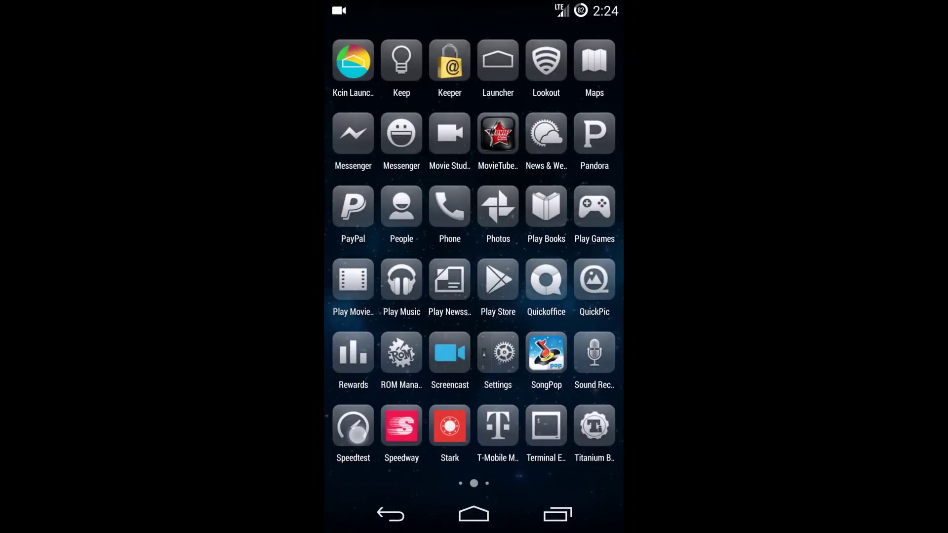
left_click(352, 428)
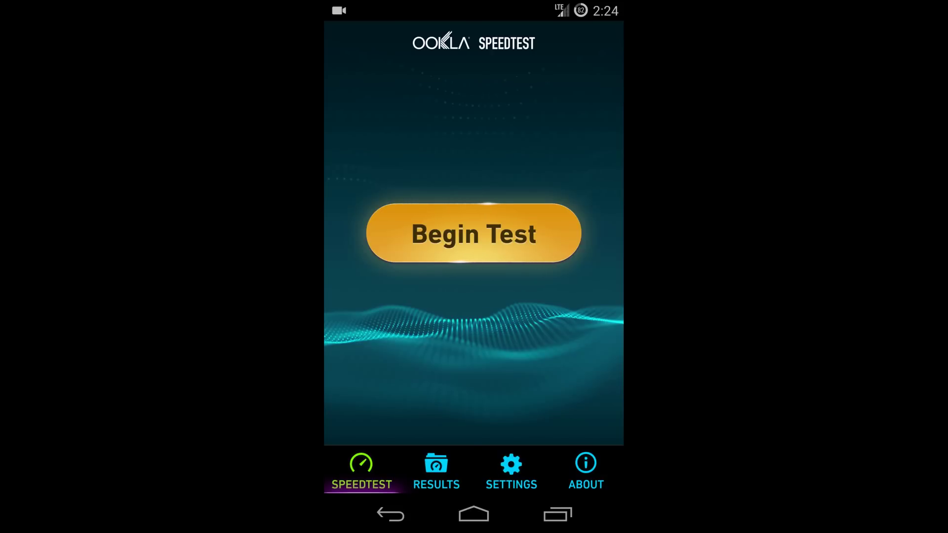
left_click(462, 235)
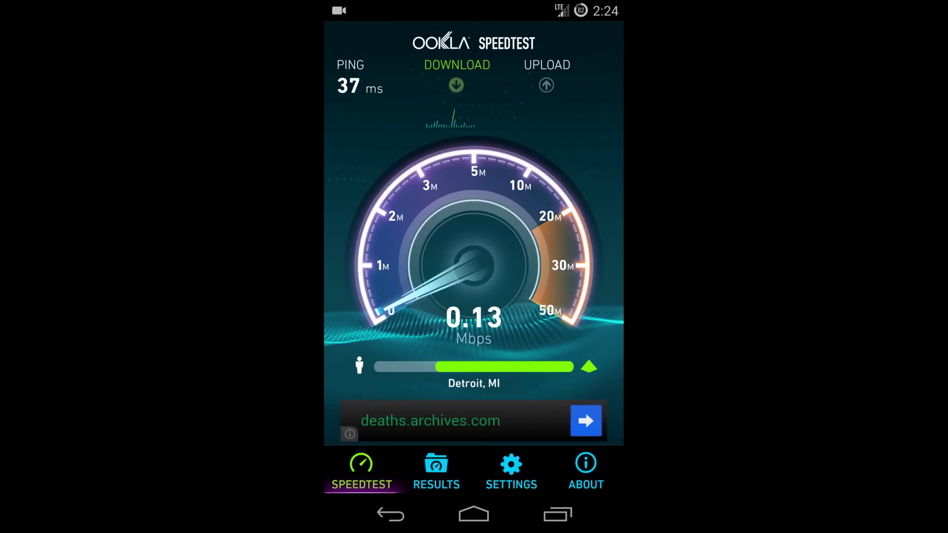
- Leave Speedtest for the home screen and bring up recent apps
left_click(473, 514)
left_click(557, 514)
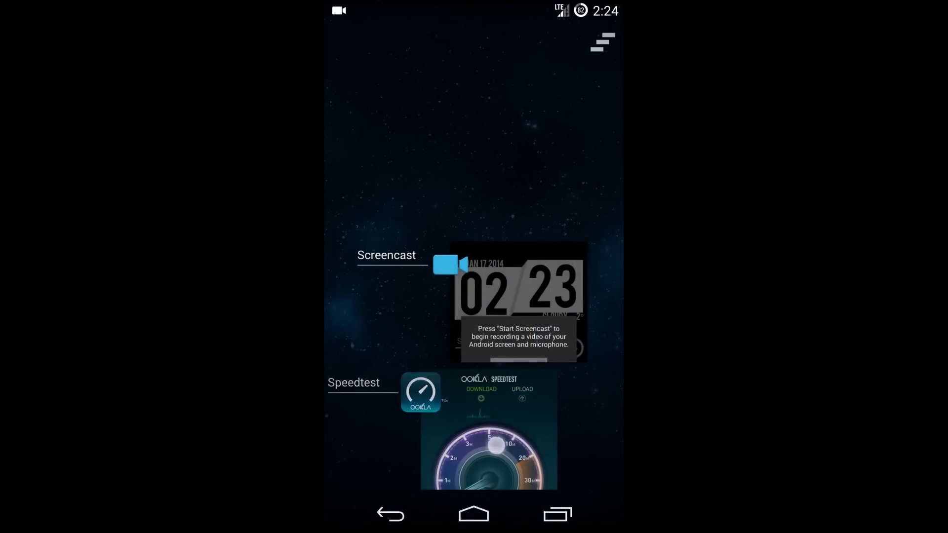
- Swipe Speedtest out of recent apps and return to the home screen
left_click_drag(519, 437, 417, 442)
left_click(444, 281)
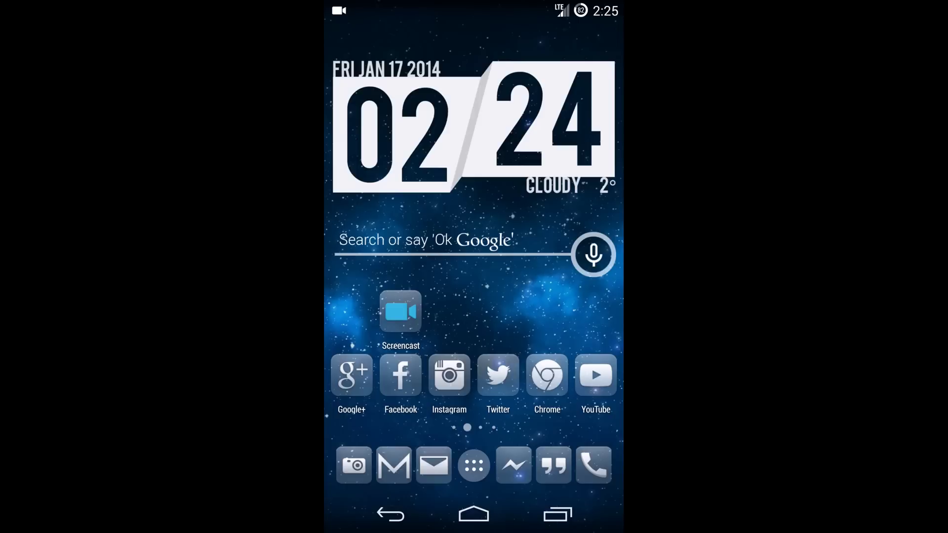
left_click(596, 10)
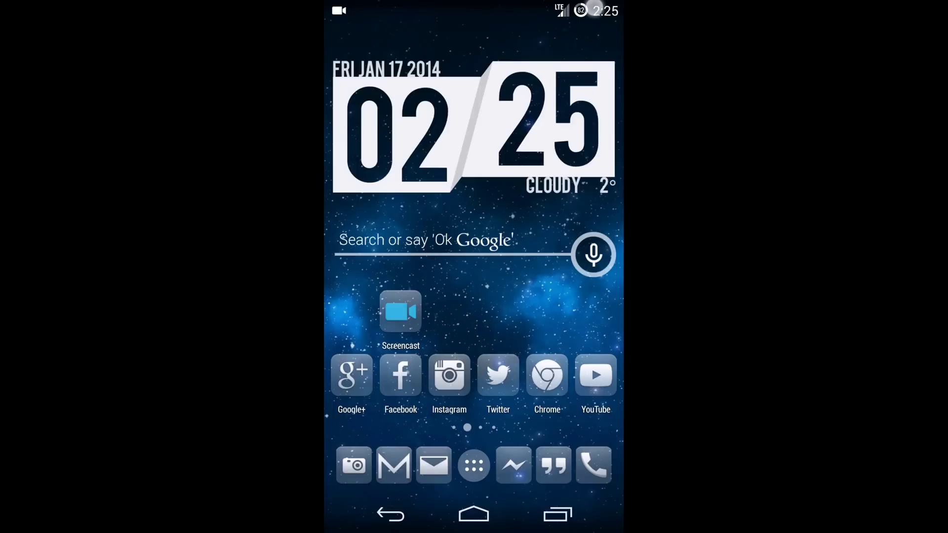
left_click_drag(585, 11, 571, 203)
left_click(574, 93)
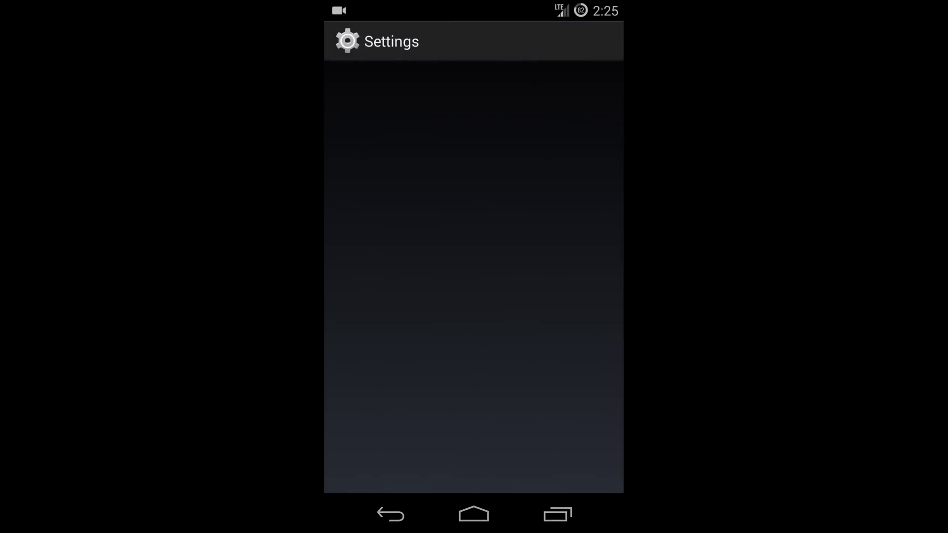
left_click_drag(381, 419, 366, 213)
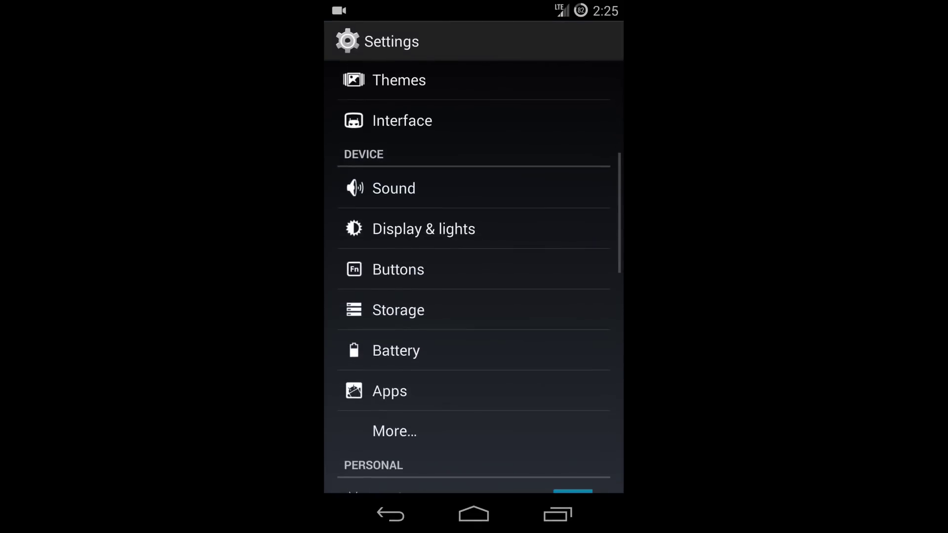
left_click_drag(372, 309, 370, 111)
left_click_drag(381, 294, 379, 81)
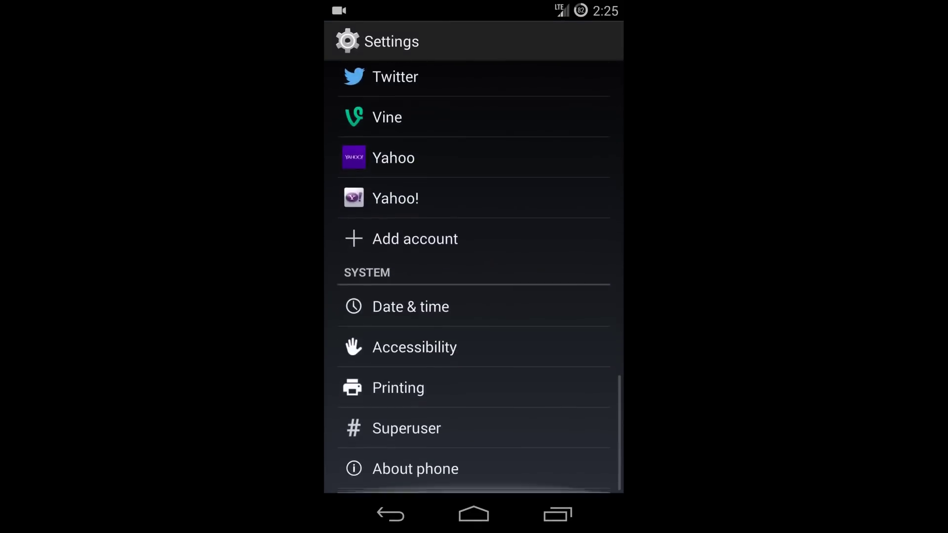
left_click_drag(377, 363, 377, 333)
left_click(415, 486)
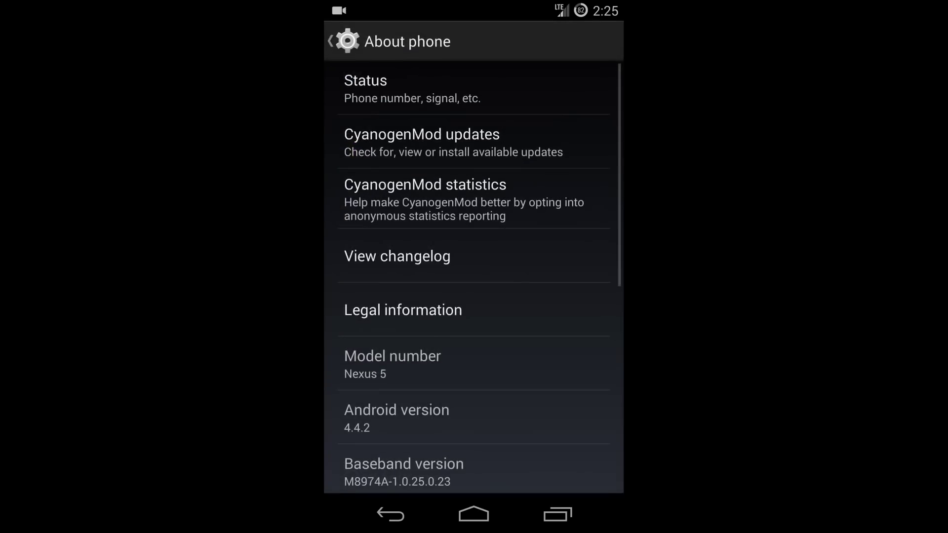
left_click_drag(371, 364, 351, 245)
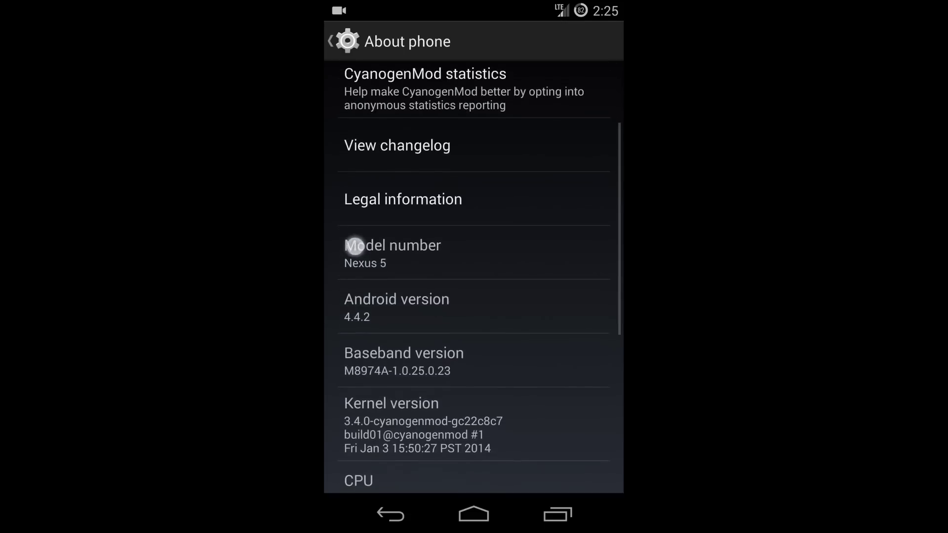
left_click(526, 243)
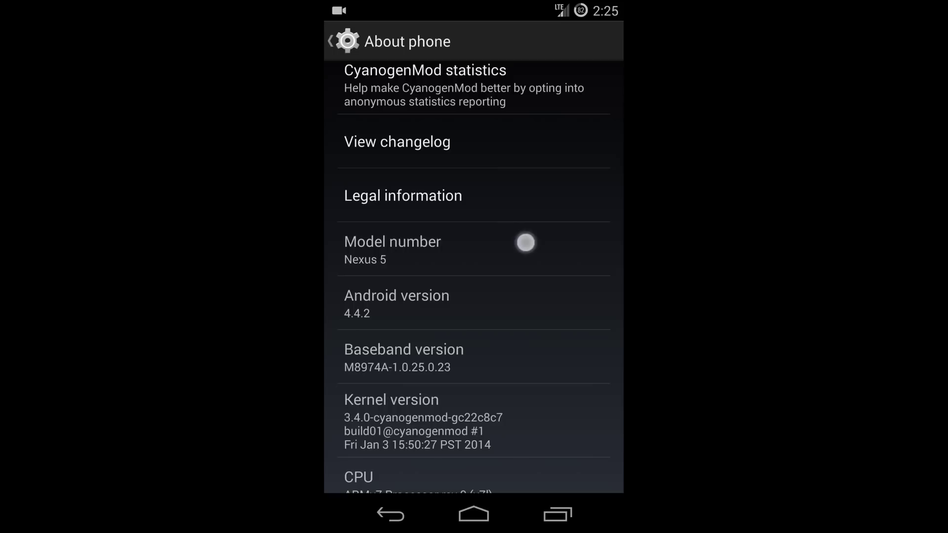
left_click_drag(525, 243, 526, 428)
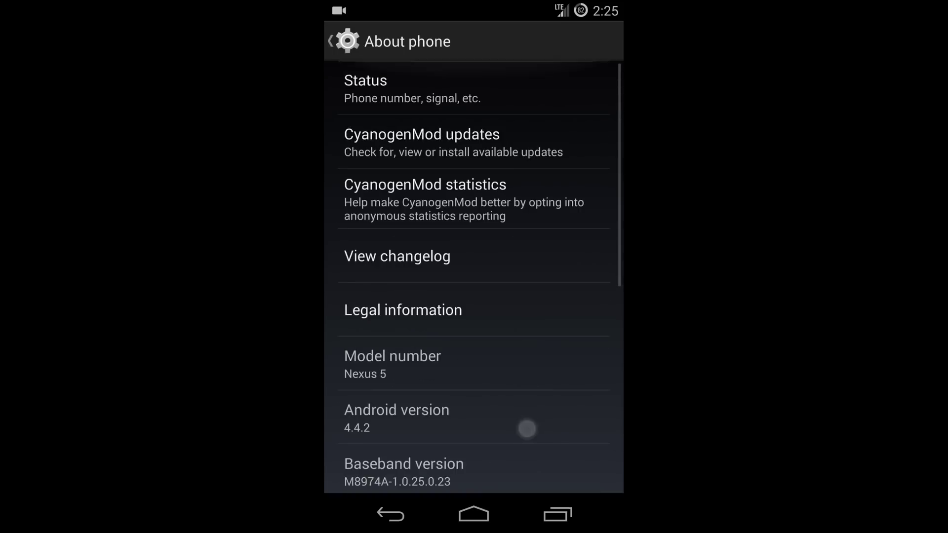
left_click(557, 297)
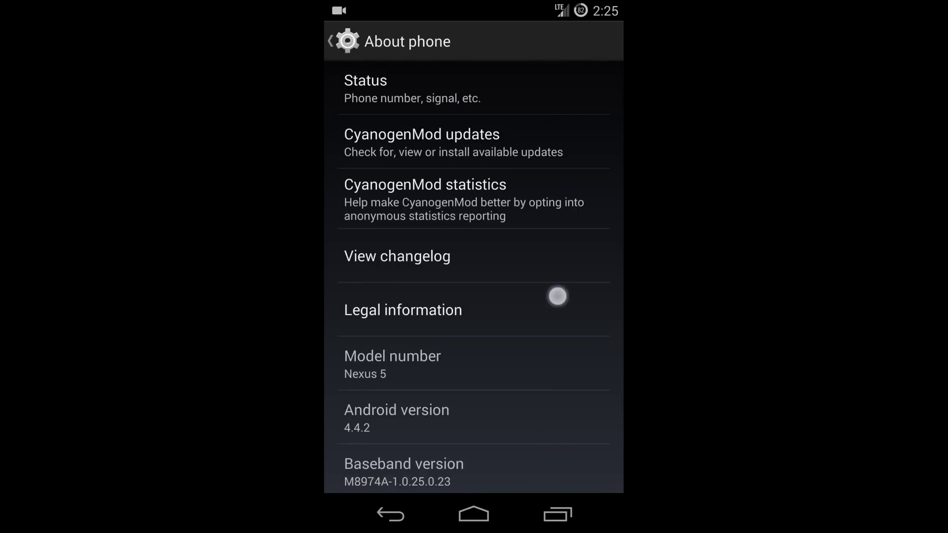
scroll(542, 419, "down", 2)
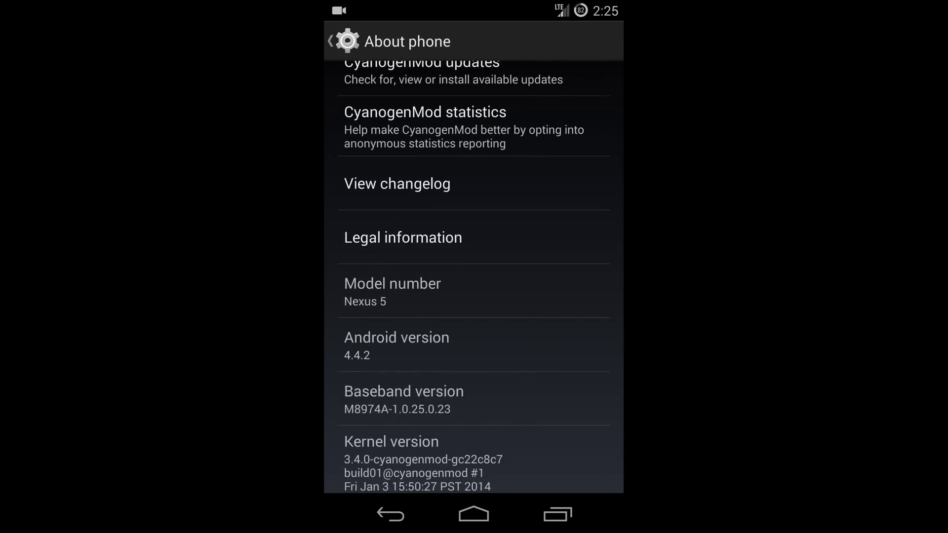
left_click(388, 514)
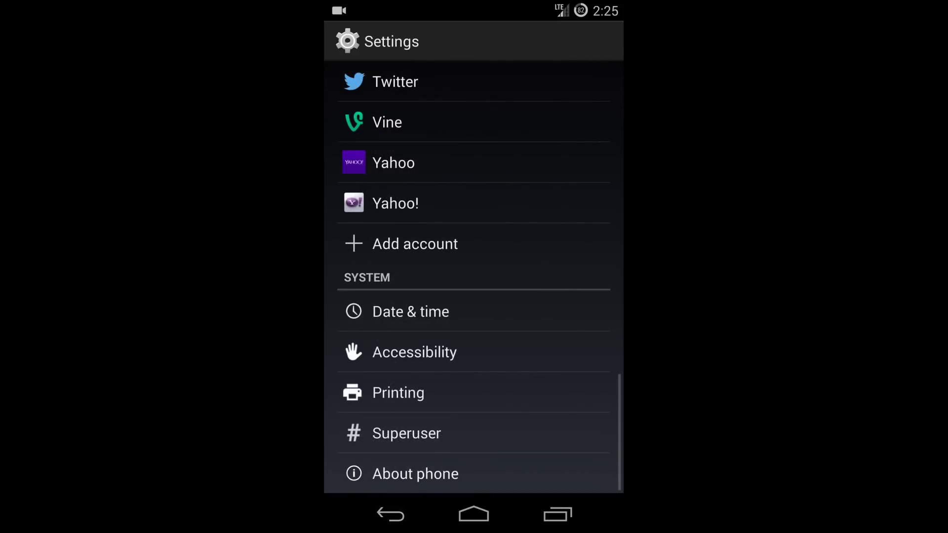
left_click(474, 514)
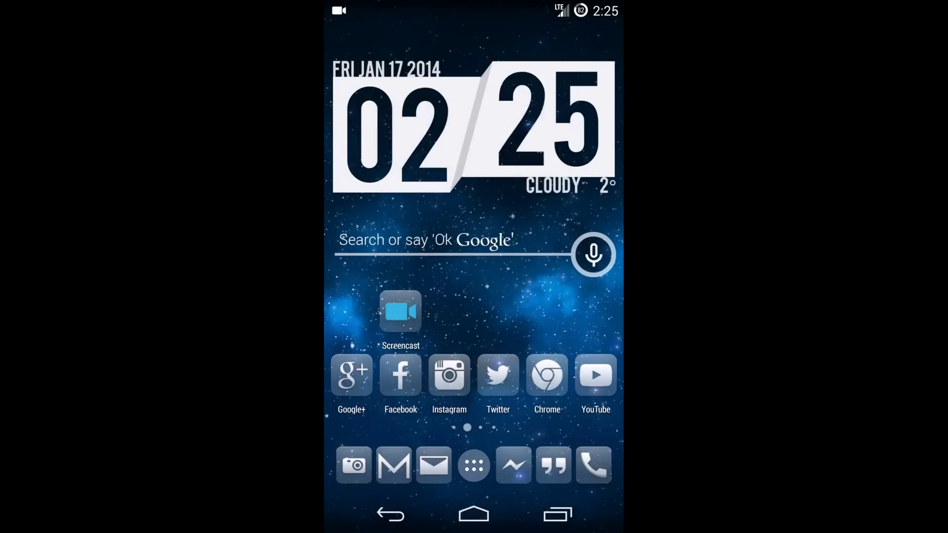
- Swipe Settings out of recent apps, go home, and pull down quick settings
left_click(556, 515)
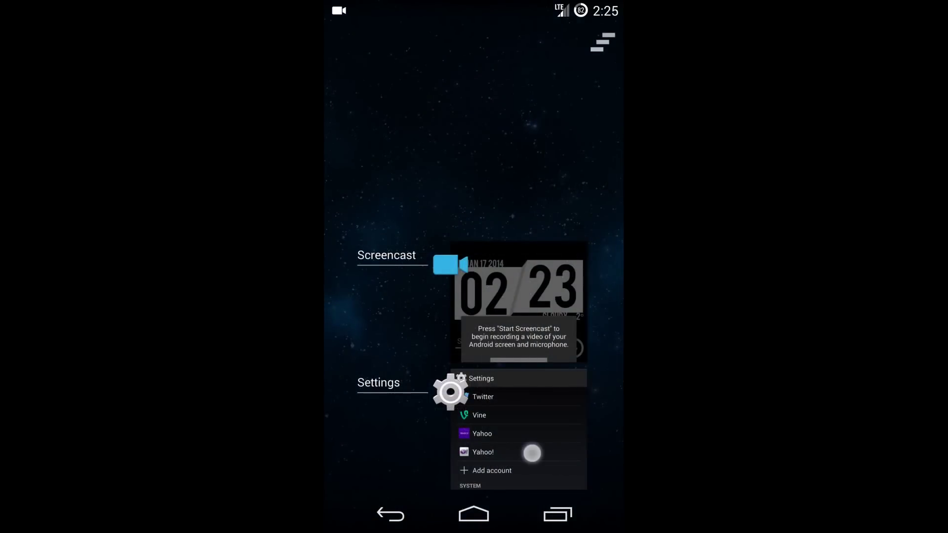
left_click_drag(532, 453, 361, 449)
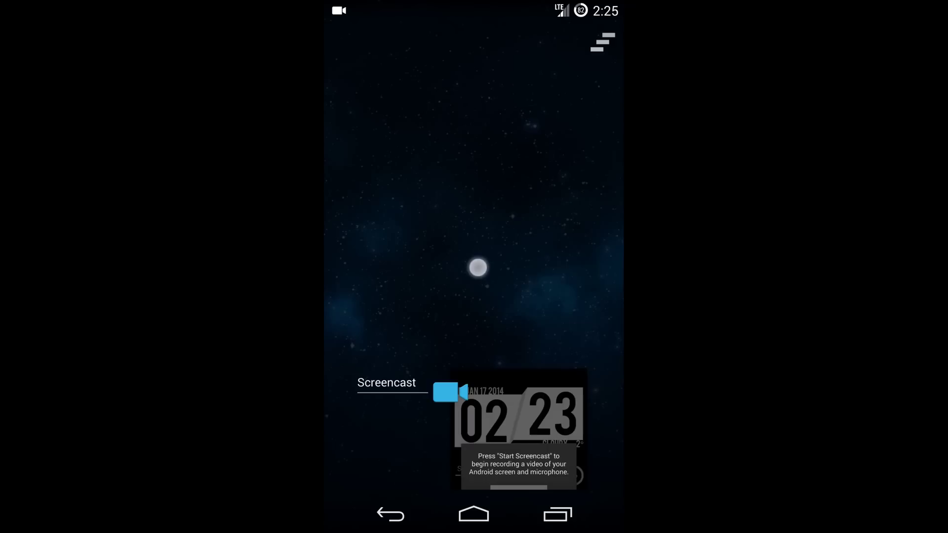
left_click(478, 268)
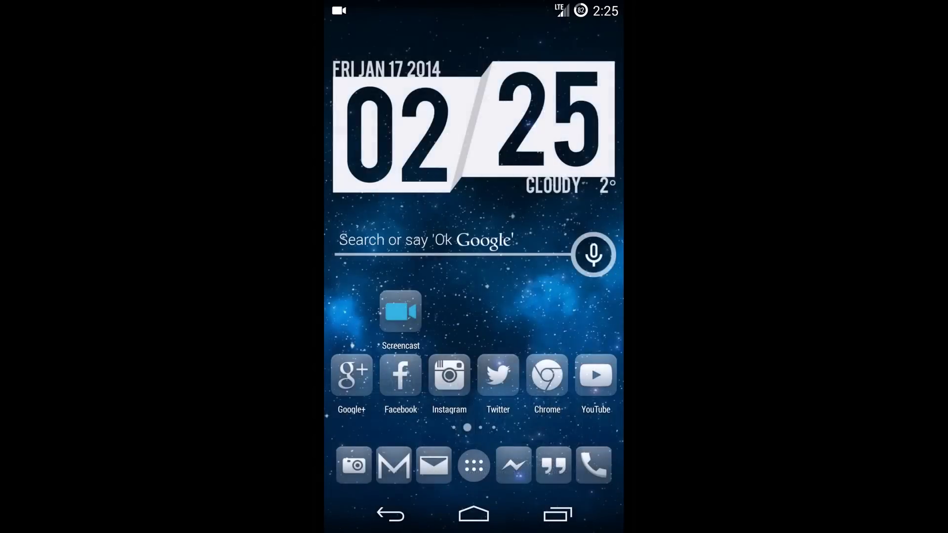
left_click_drag(590, 11, 591, 275)
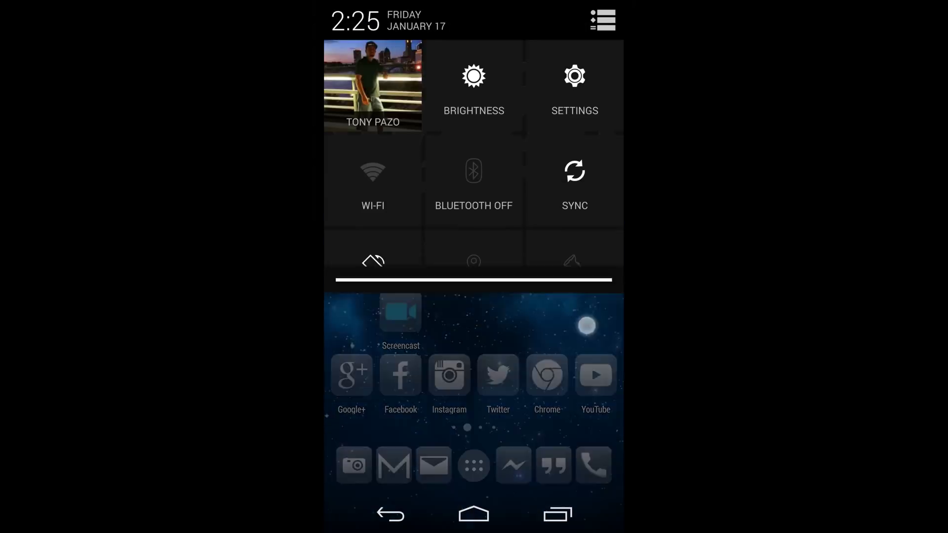
- Navigate Settings > More... > Mobile networks
left_click(573, 92)
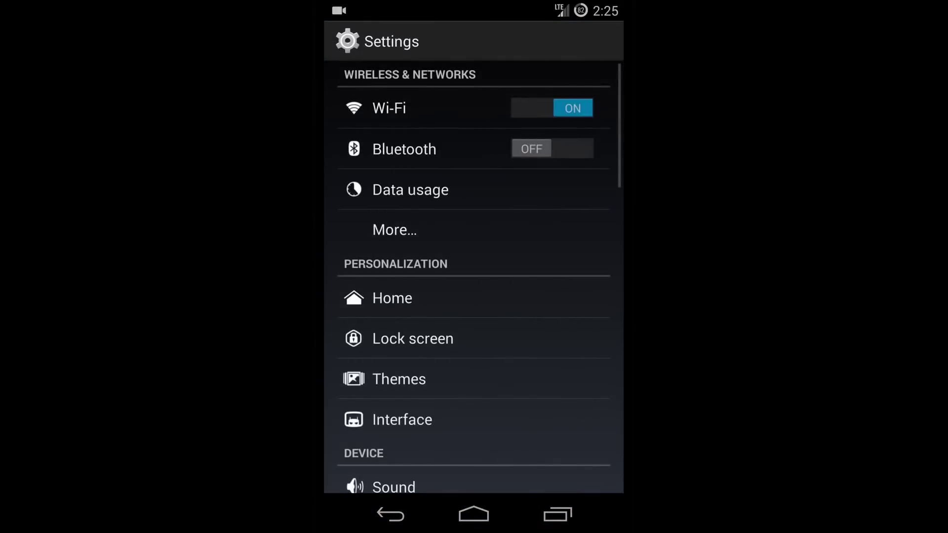
left_click(402, 231)
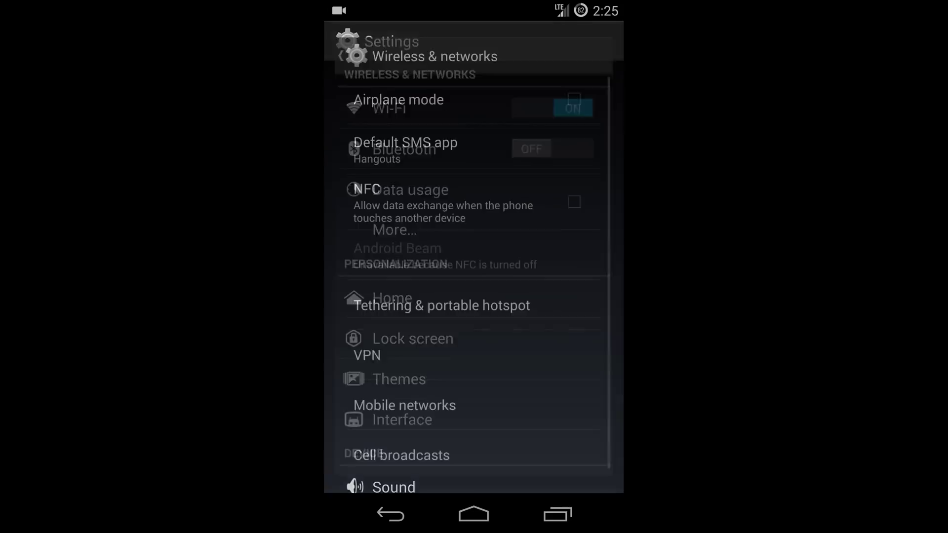
left_click(408, 441)
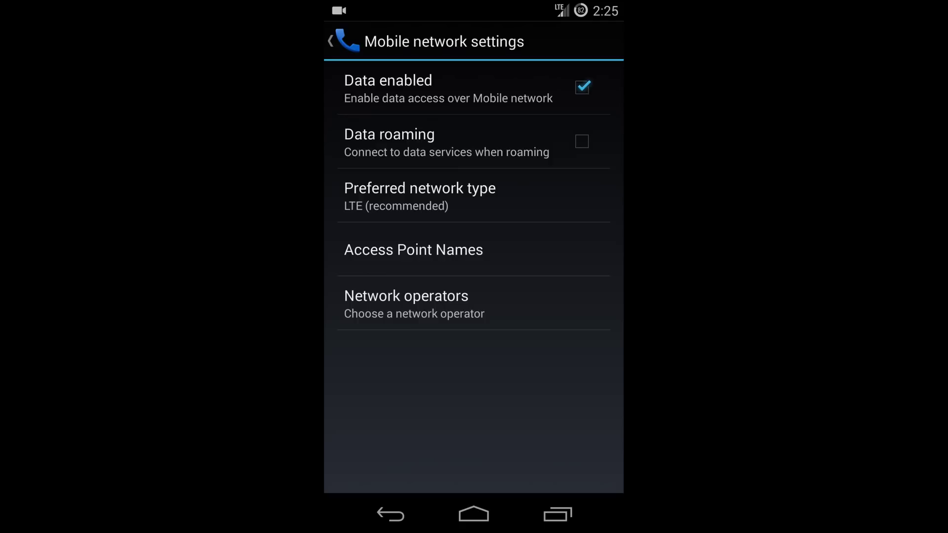
- Set preferred network type to 2G and return home
left_click(406, 208)
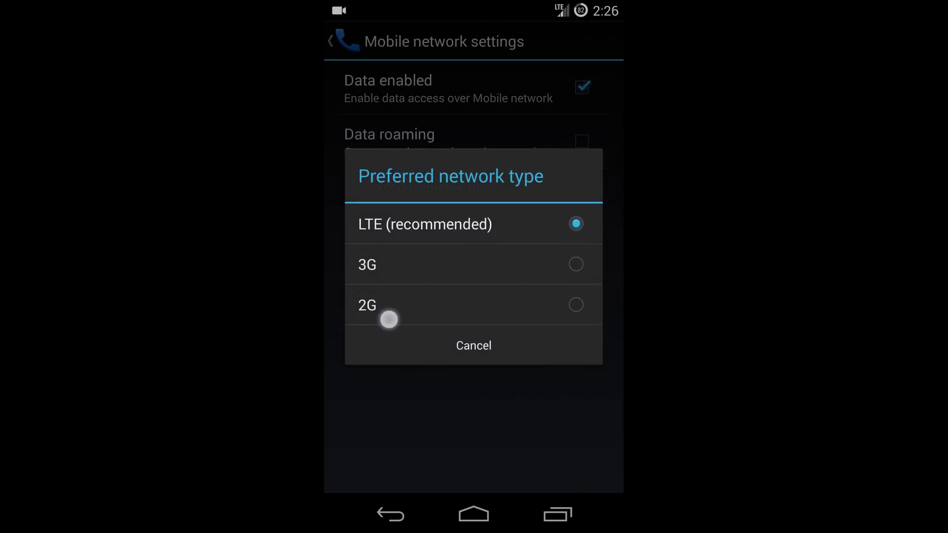
left_click(389, 319)
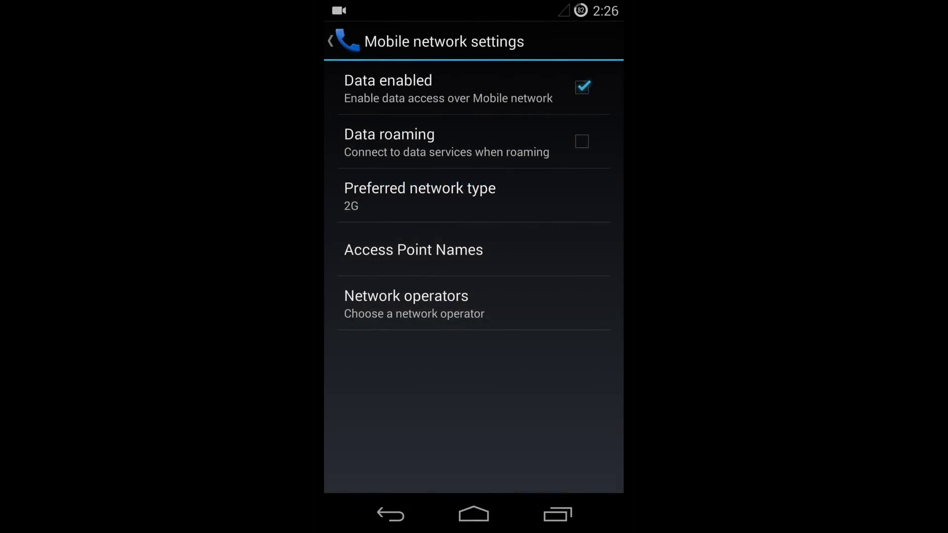
left_click(474, 515)
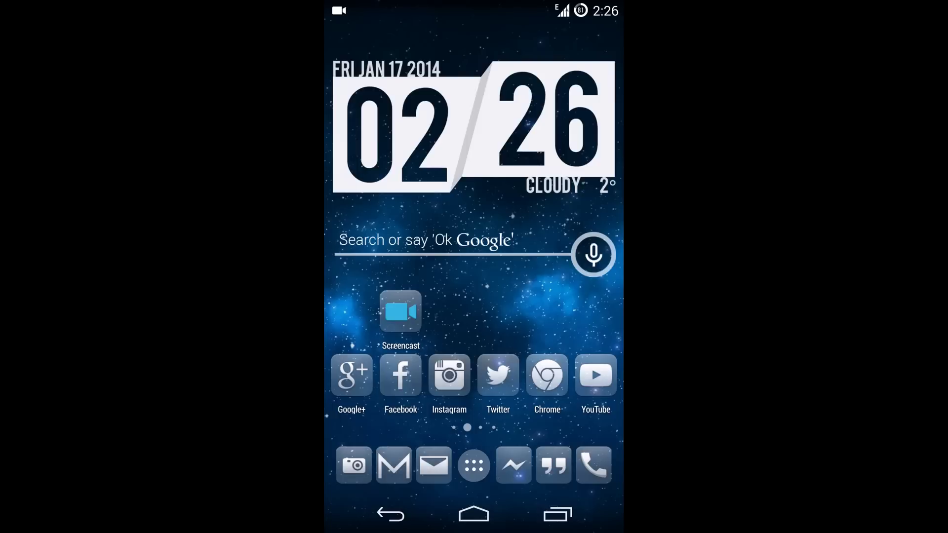
- Launch Speedtest on 2G, run a test (279 ms ping, ~0.11 Mbps), then go home
left_click(474, 475)
left_click(358, 442)
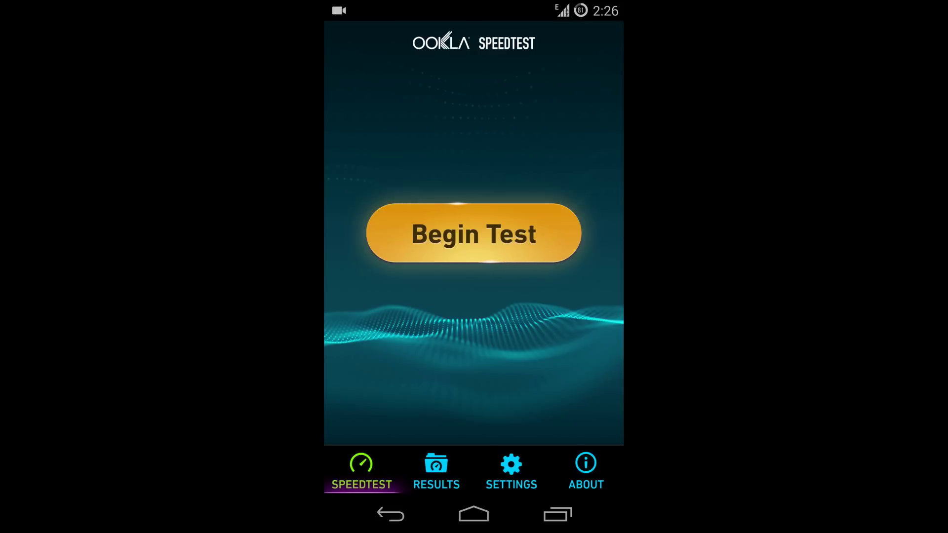
left_click(474, 234)
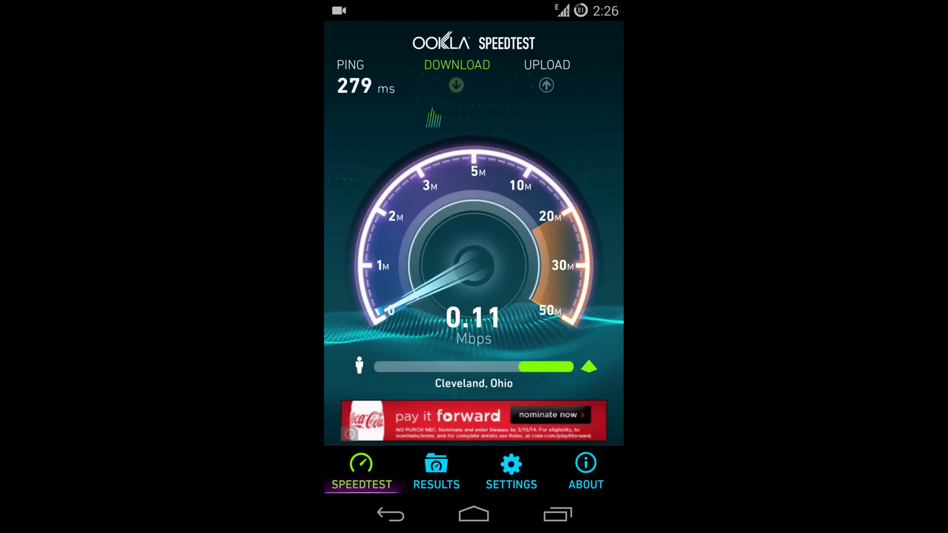
left_click(473, 515)
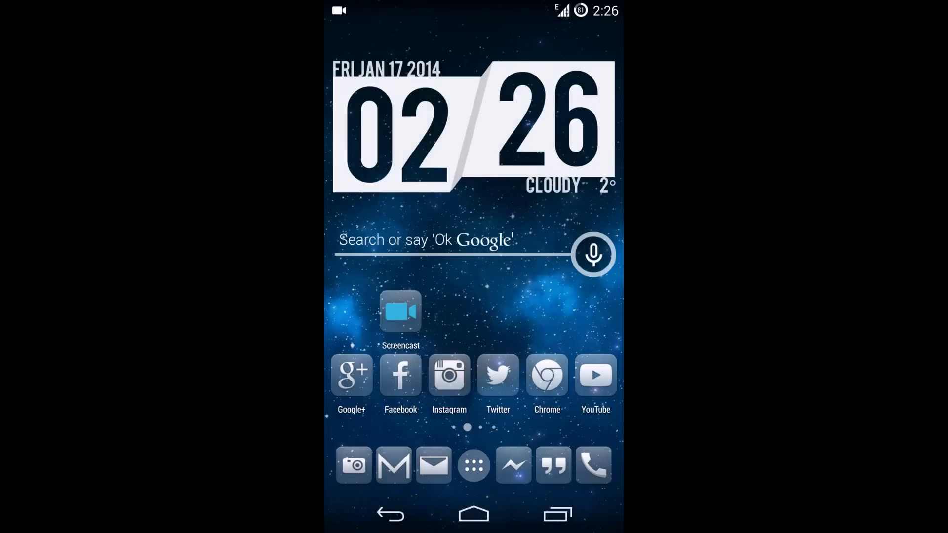
- Swipe Speedtest out of recent apps and return to Mobile networks settings
left_click(558, 514)
left_click_drag(556, 450, 385, 452)
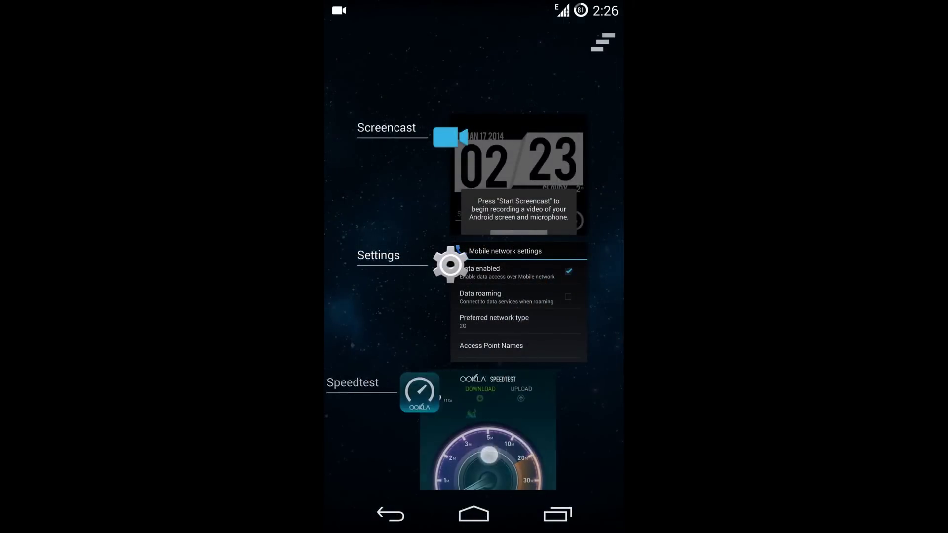
left_click(508, 439)
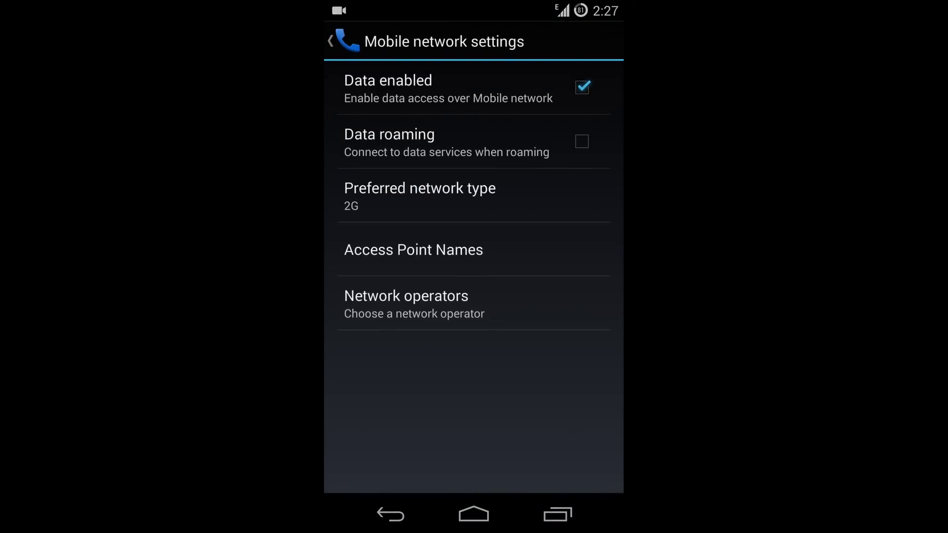
- Set the preferred network type back to LTE (recommended)
left_click(391, 208)
left_click(392, 209)
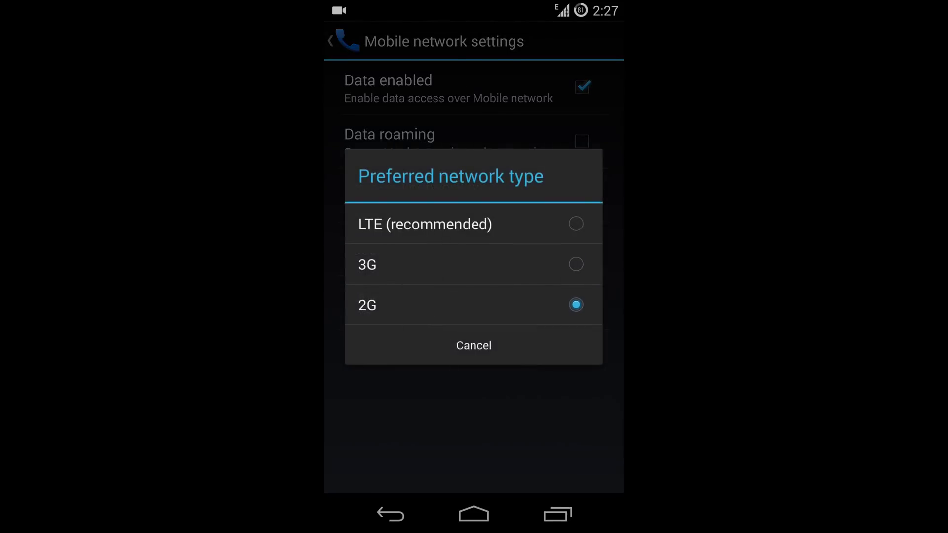
left_click(443, 362)
left_click(403, 221)
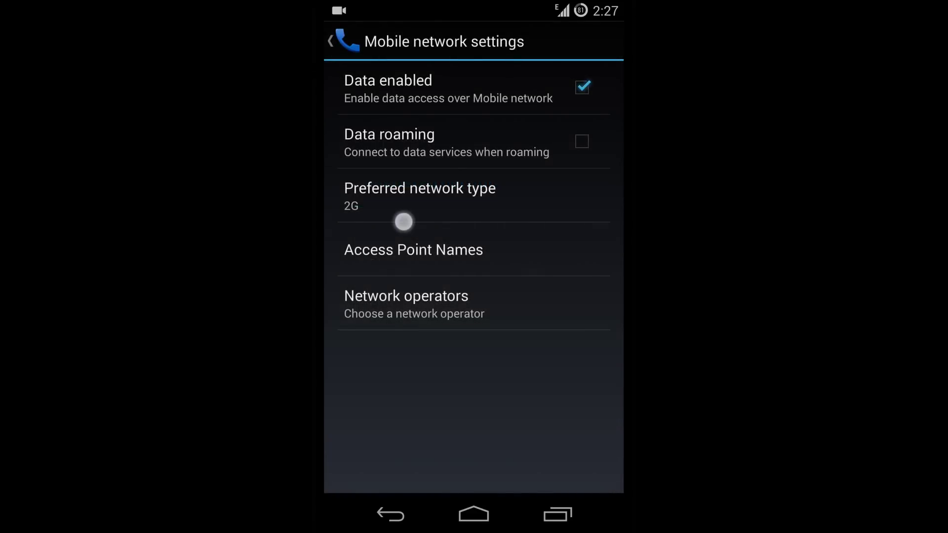
left_click(401, 236)
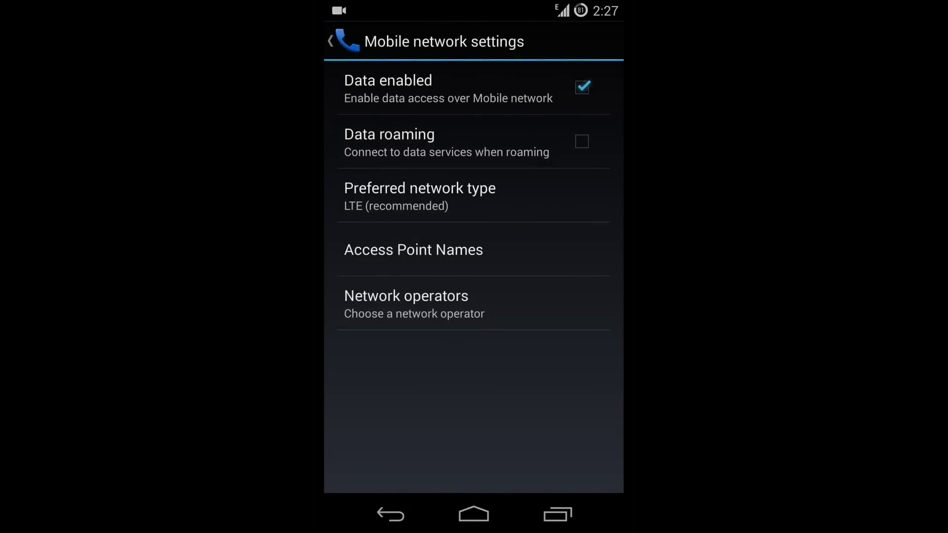
- Leave via recent apps back to the home screen
left_click(558, 521)
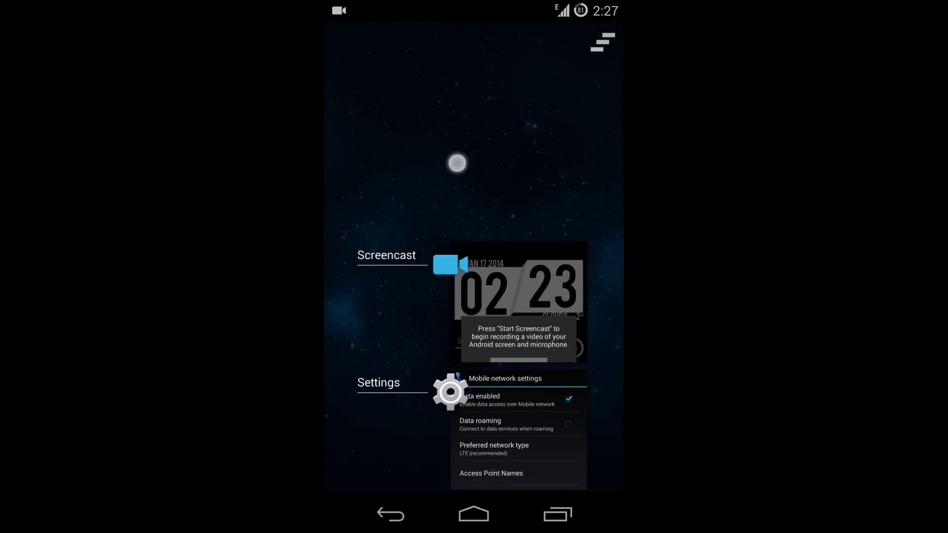
left_click(457, 163)
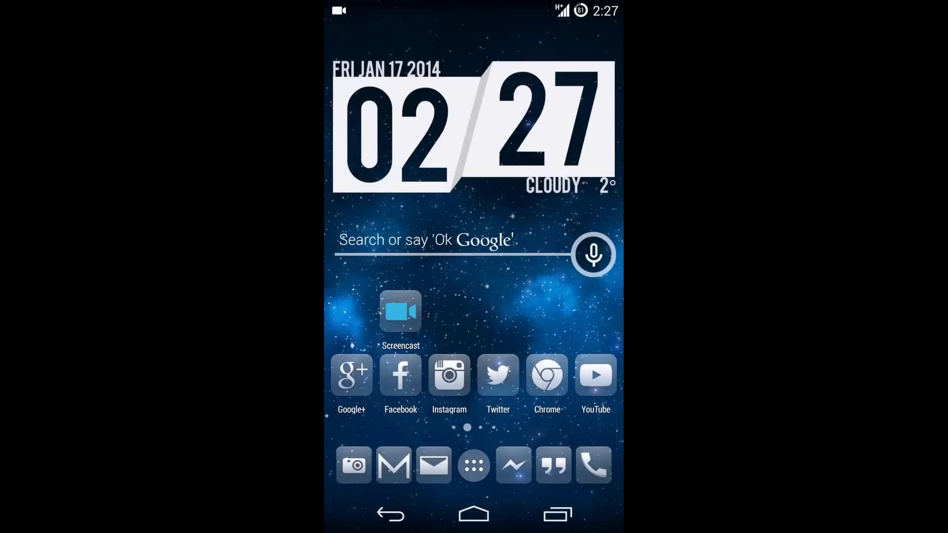
left_click(503, 304)
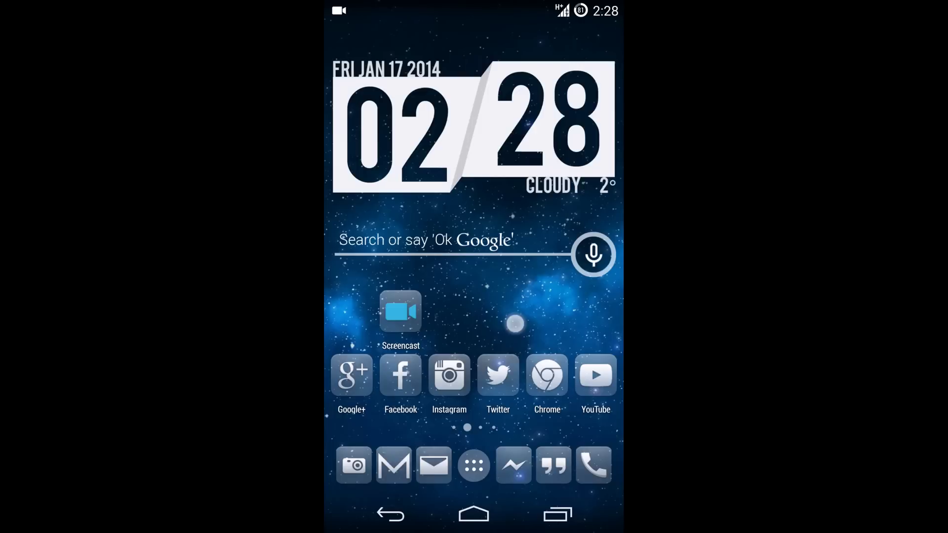
left_click_drag(515, 324, 528, 308)
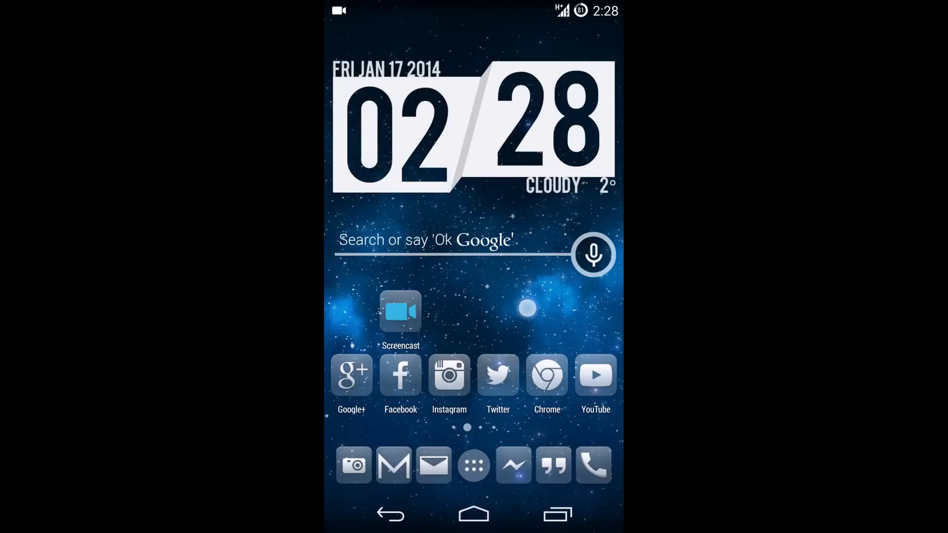
- Dismiss the home screen overview, swipe Settings out of recent apps, and go home
left_click(528, 309)
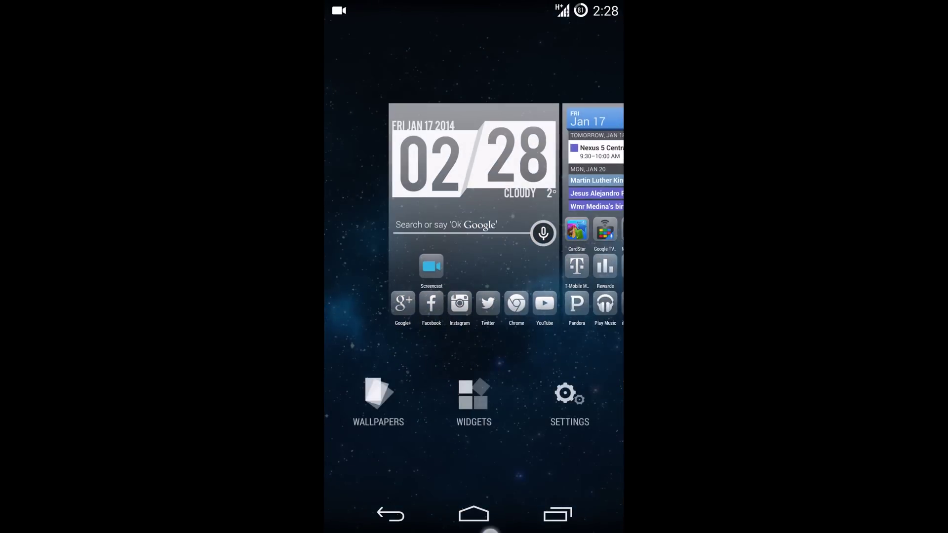
left_click(474, 514)
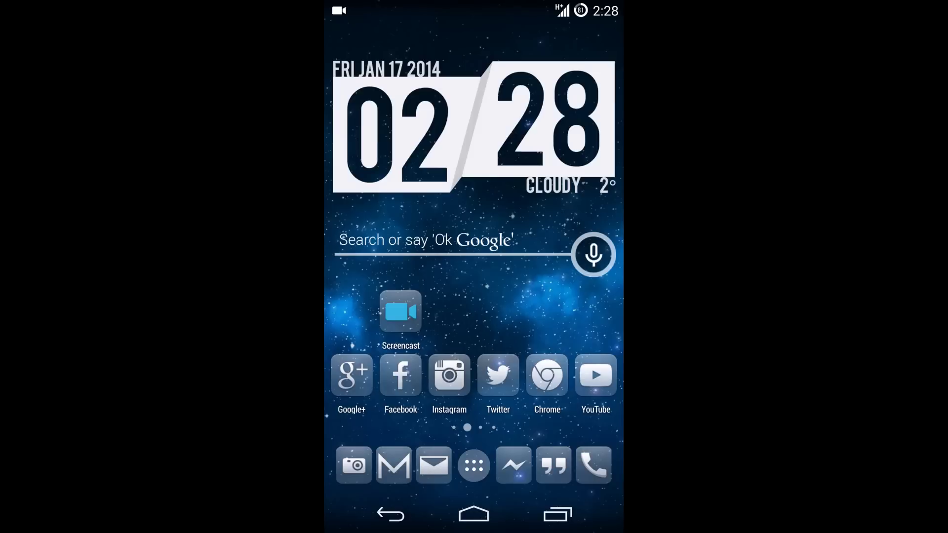
left_click(560, 514)
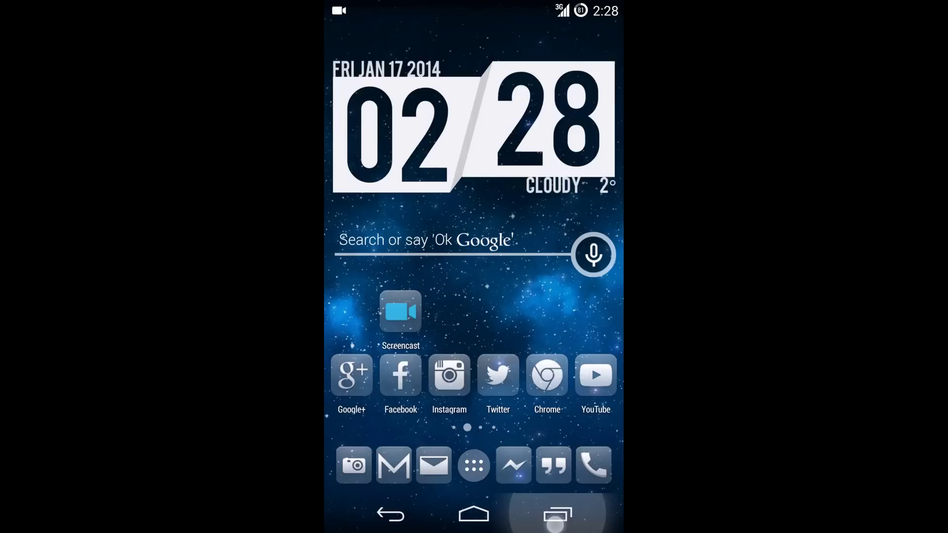
left_click_drag(542, 443, 433, 449)
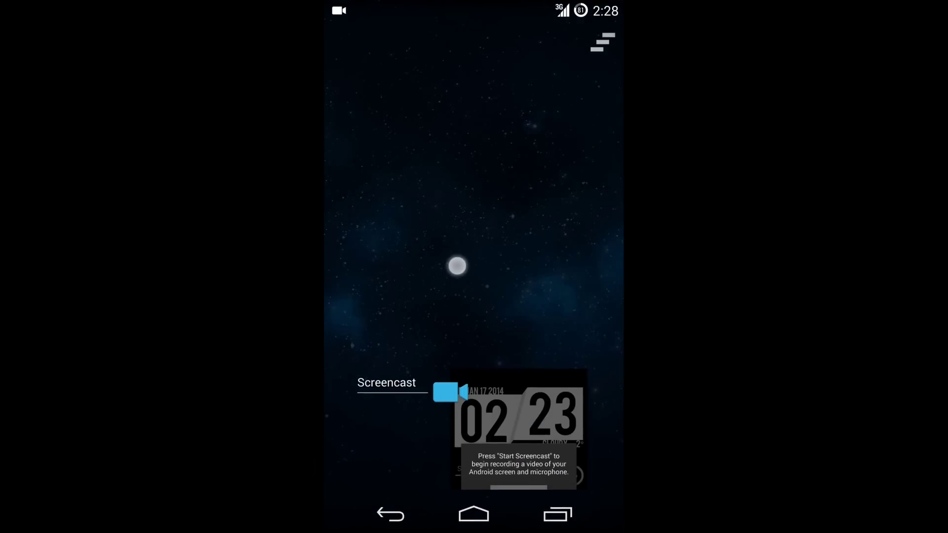
left_click(457, 265)
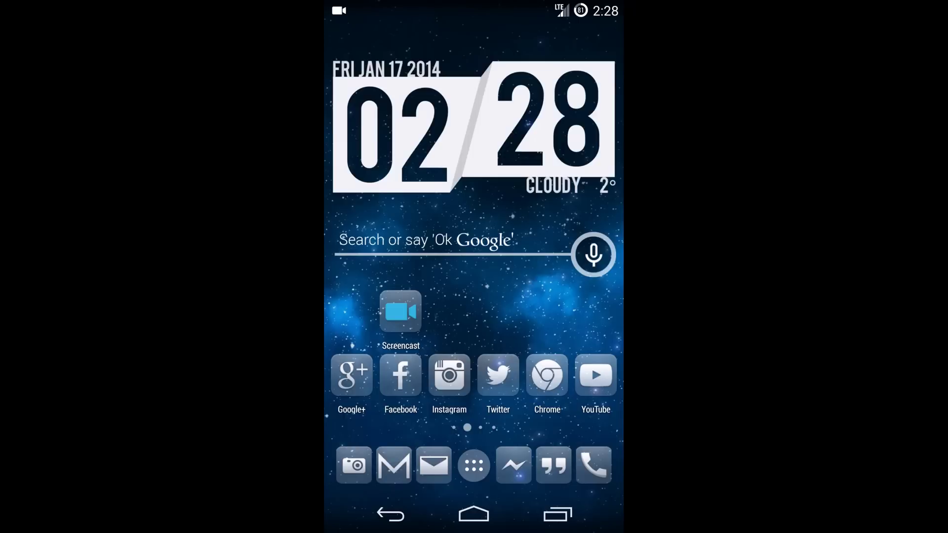
- Launch Speedtest on LTE and begin a new test (65 ms ping, 25.41 Mbps)
left_click(473, 466)
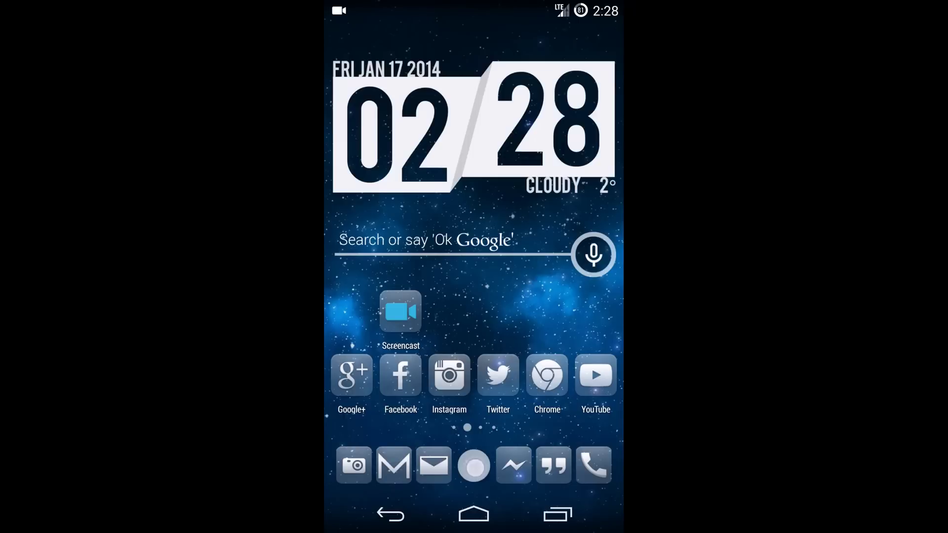
left_click(352, 428)
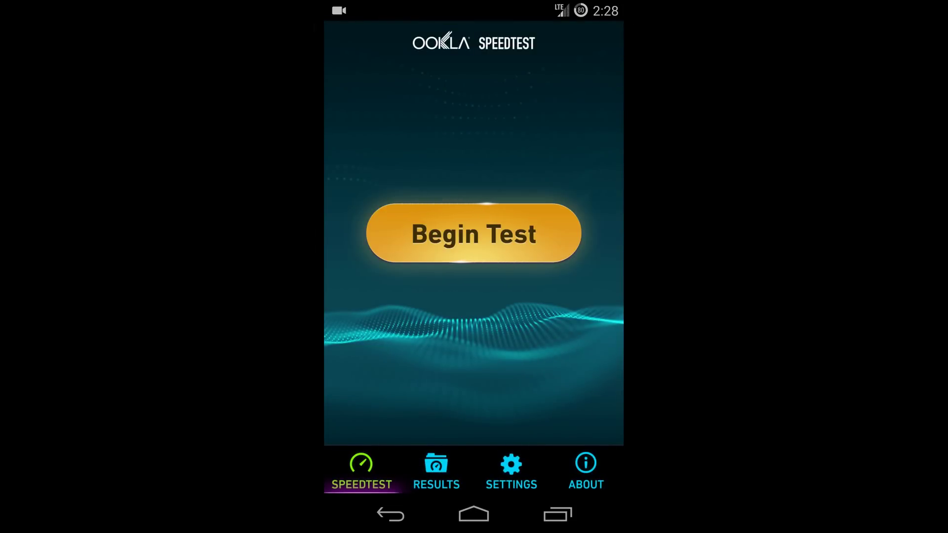
left_click(474, 233)
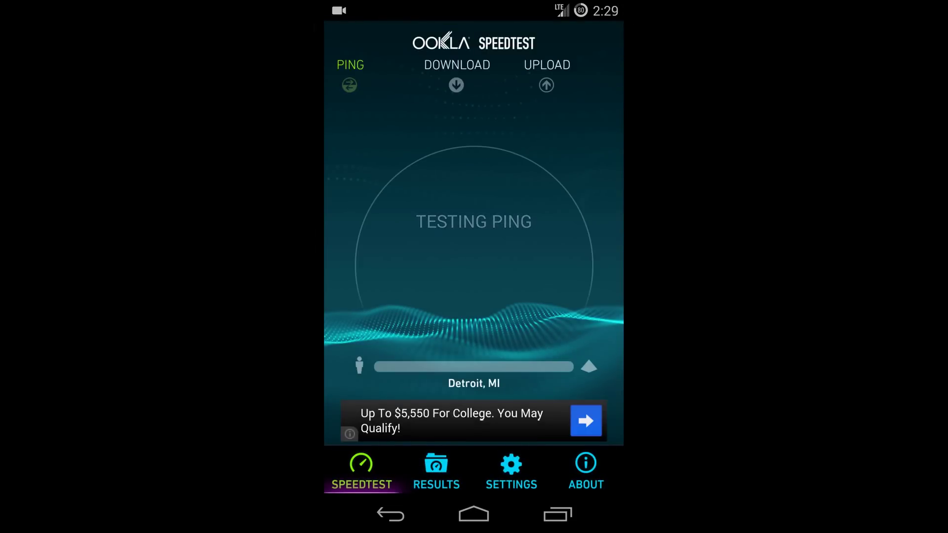